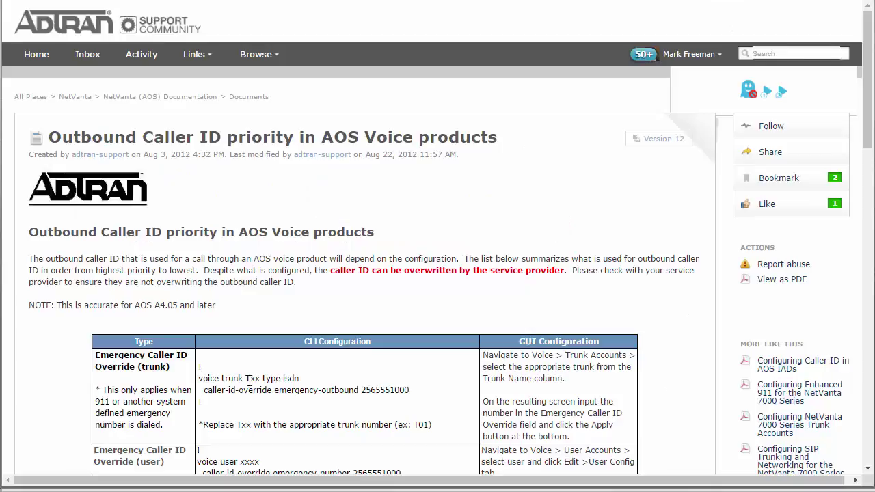
{"action": "scroll", "coordinate": [253, 380], "scroll_direction": "down", "scroll_amount": 3}
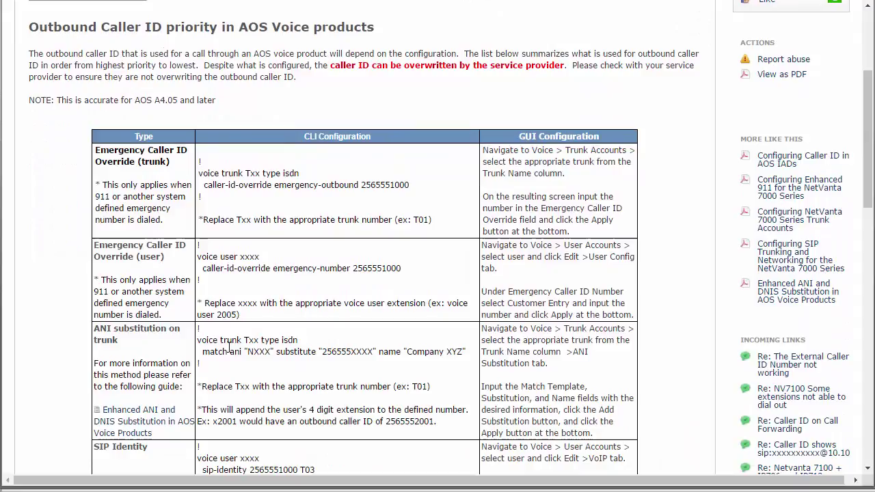
{"action": "scroll", "coordinate": [230, 352], "scroll_direction": "down", "scroll_amount": 1}
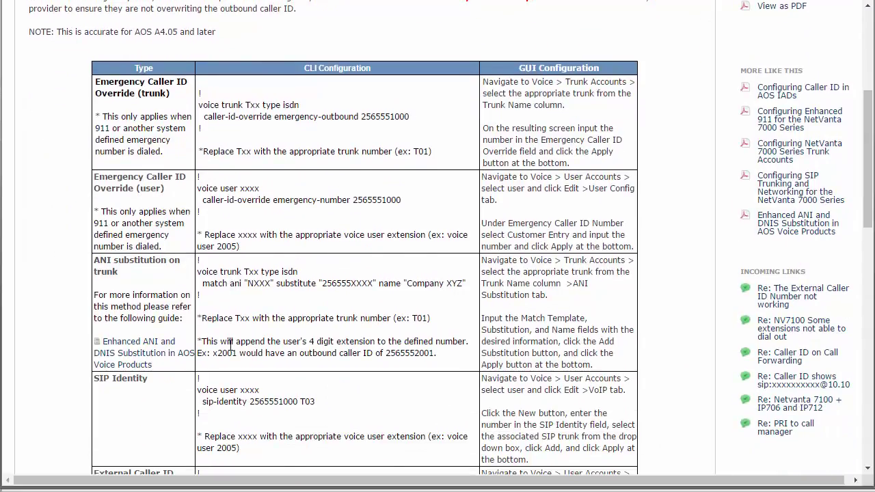
{"action": "scroll", "coordinate": [230, 345], "scroll_direction": "down", "scroll_amount": 2}
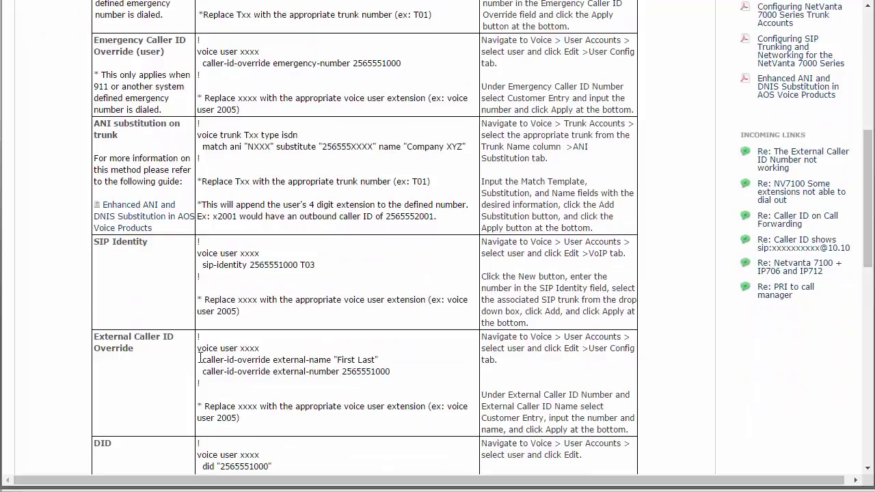
{"action": "left_click_drag", "start_coordinate": [200, 359], "coordinate": [390, 373]}
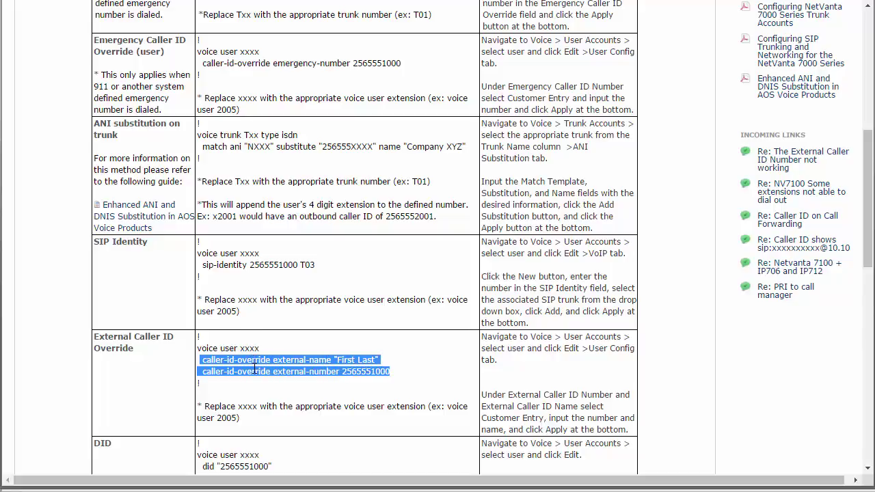
{"action": "scroll", "coordinate": [254, 370], "scroll_direction": "down", "scroll_amount": 3}
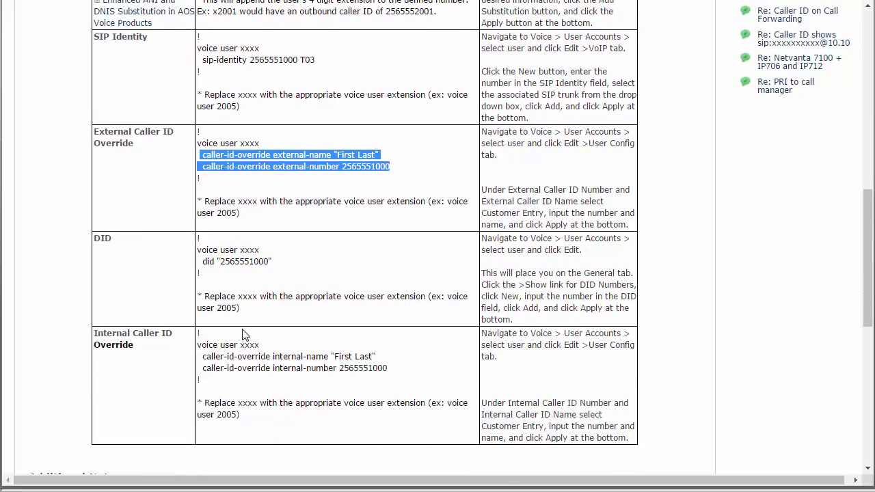
{"action": "scroll", "coordinate": [244, 335], "scroll_direction": "up", "scroll_amount": 2}
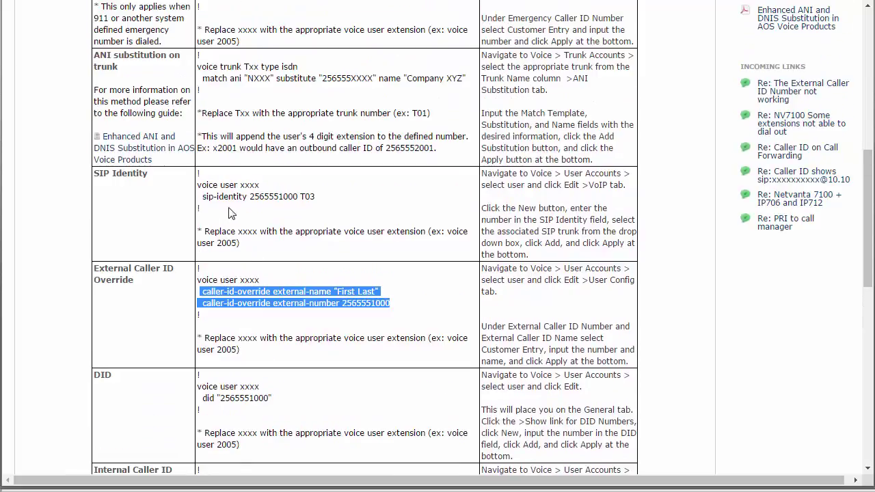
{"action": "left_click_drag", "start_coordinate": [203, 197], "coordinate": [317, 197]}
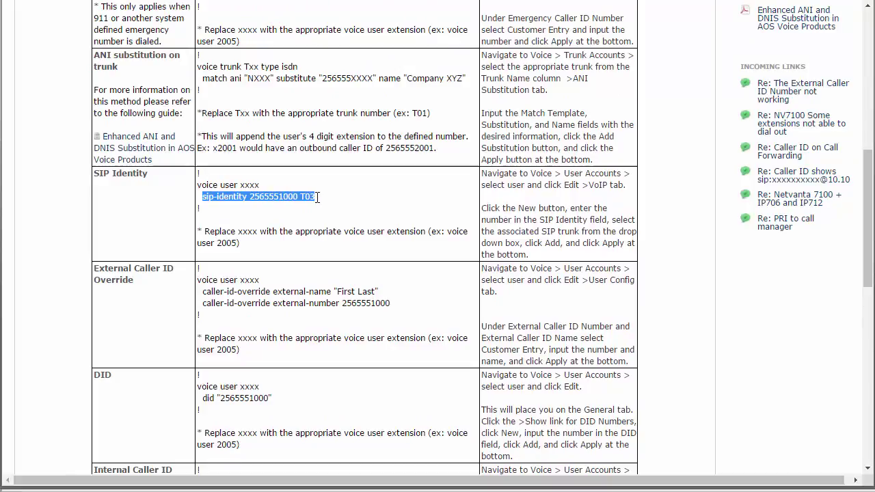
{"action": "left_click", "coordinate": [263, 188]}
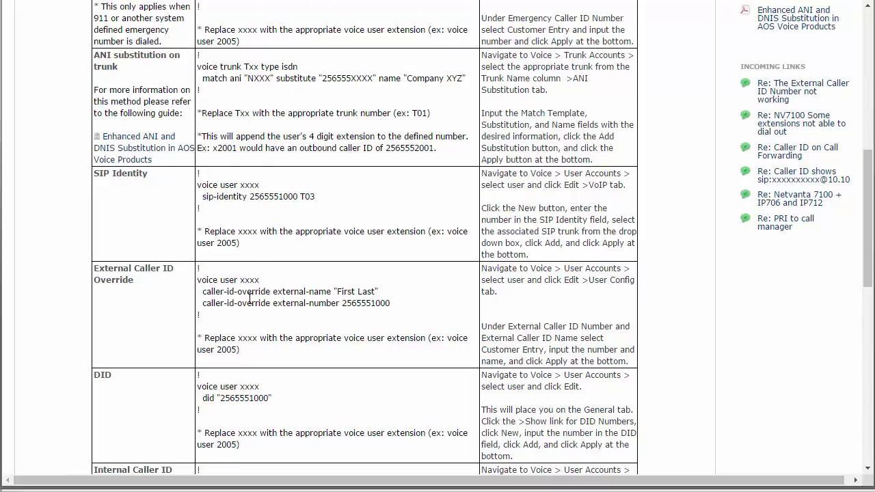
{"action": "scroll", "coordinate": [250, 299], "scroll_direction": "up", "scroll_amount": 1}
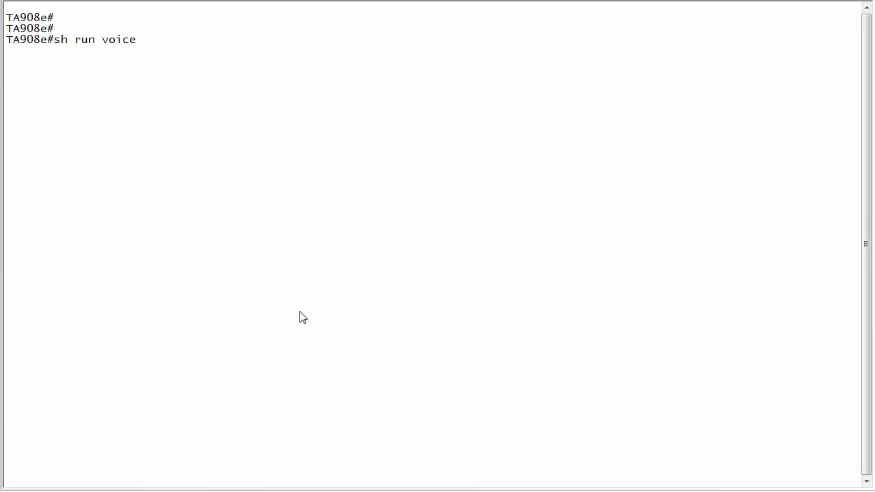
Step: Show the voice running configuration with 'sh run voice' and page through its trunks and users
{"action": "key", "text": "Return"}
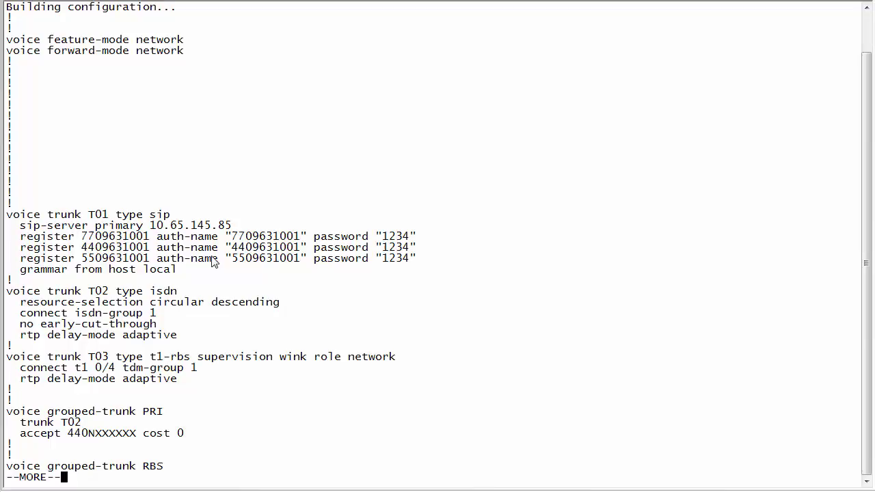
{"action": "key", "text": "space"}
{"action": "scroll", "coordinate": [97, 101], "scroll_direction": "up", "scroll_amount": 8}
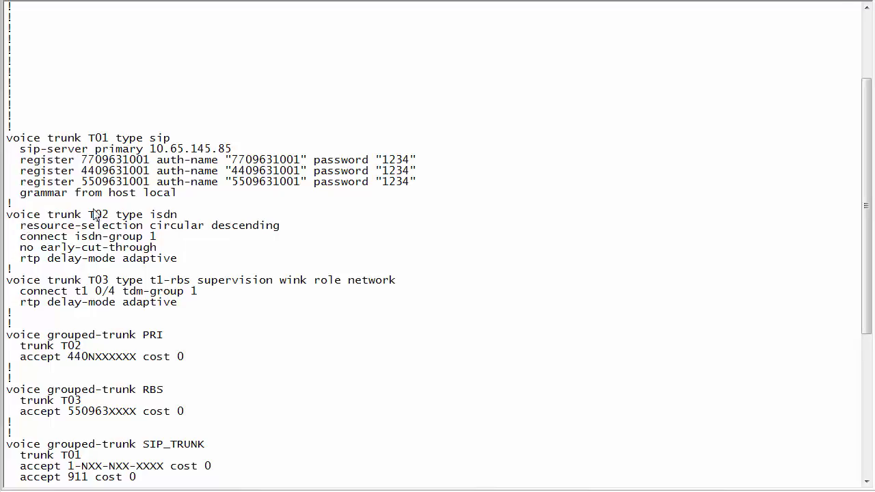
Step: Enable SIP stack message debugging with 'debug sip stack mes'
{"action": "scroll", "coordinate": [41, 239], "scroll_direction": "down", "scroll_amount": 8}
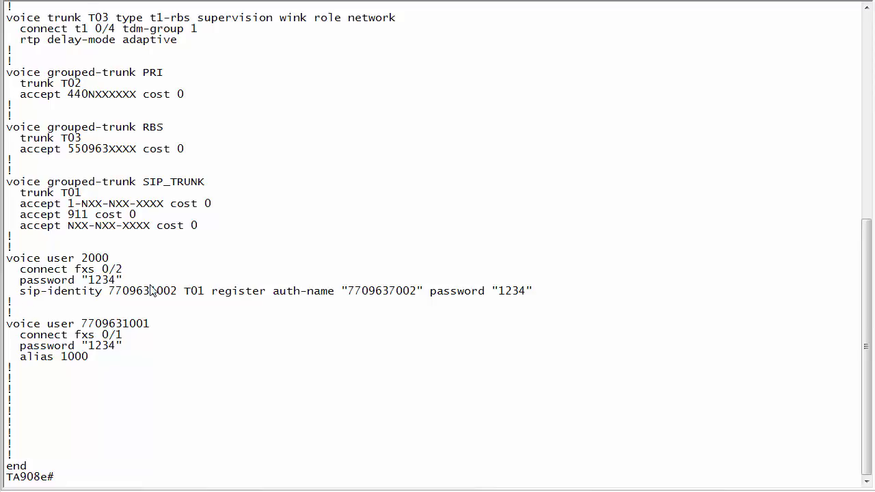
{"action": "type", "text": "debug s"}
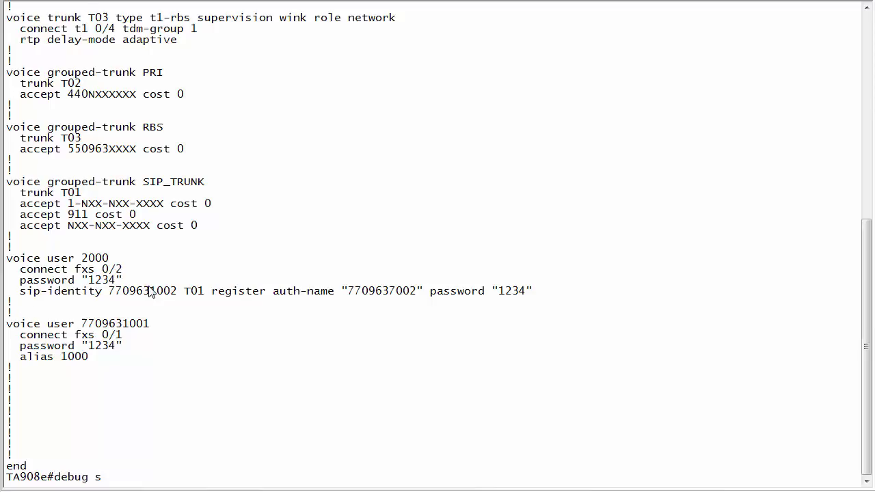
{"action": "type", "text": "ip stack mes"}
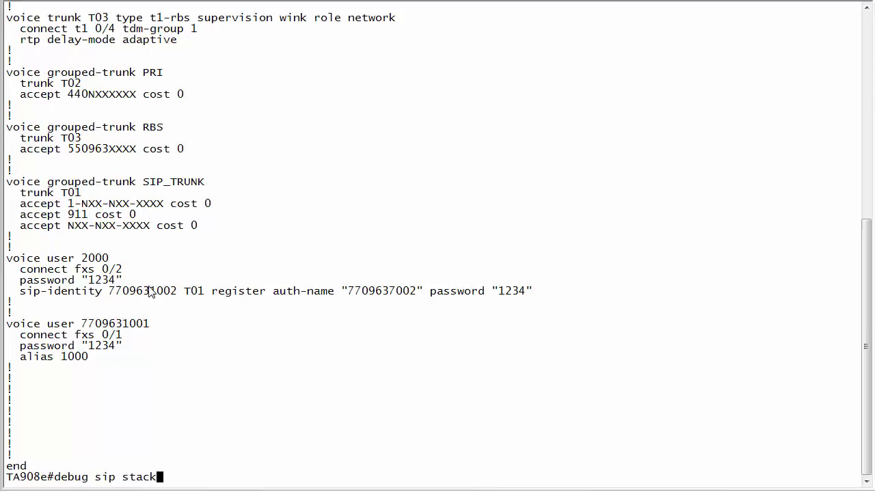
{"action": "key", "text": "Return"}
{"action": "key", "text": "Return"}
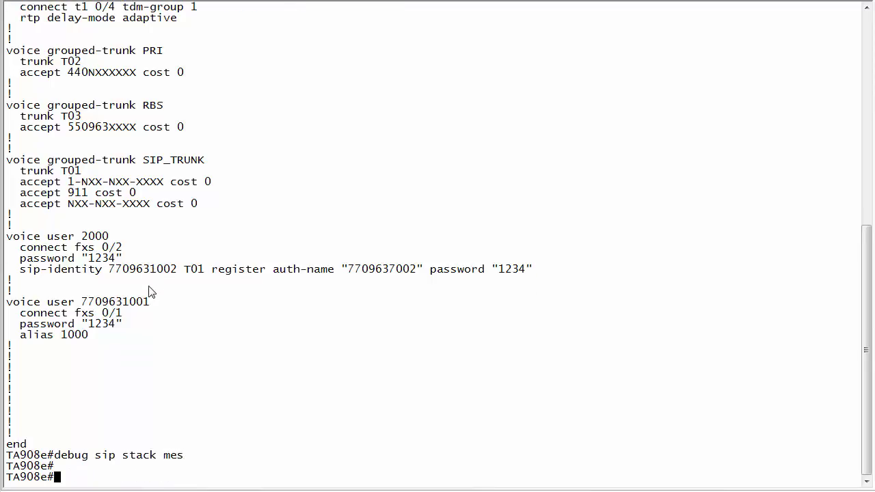
{"action": "key", "text": "Return"}
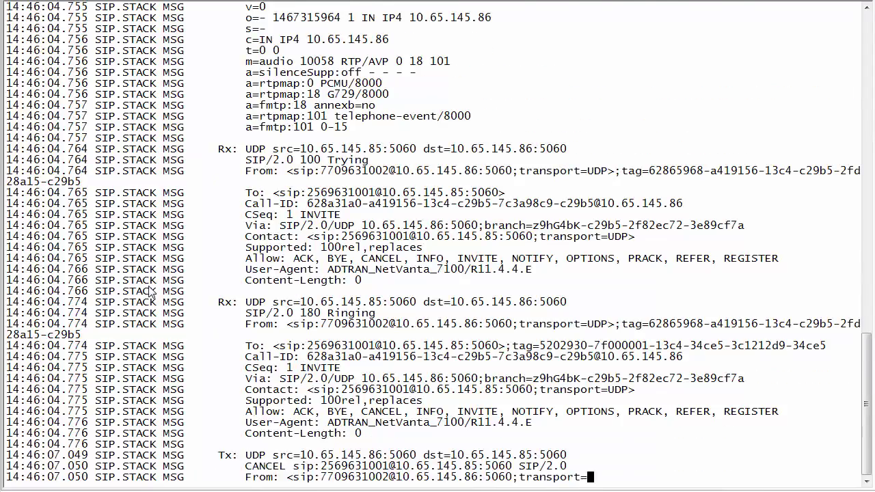
{"action": "scroll", "coordinate": [288, 203], "scroll_direction": "up", "scroll_amount": 20}
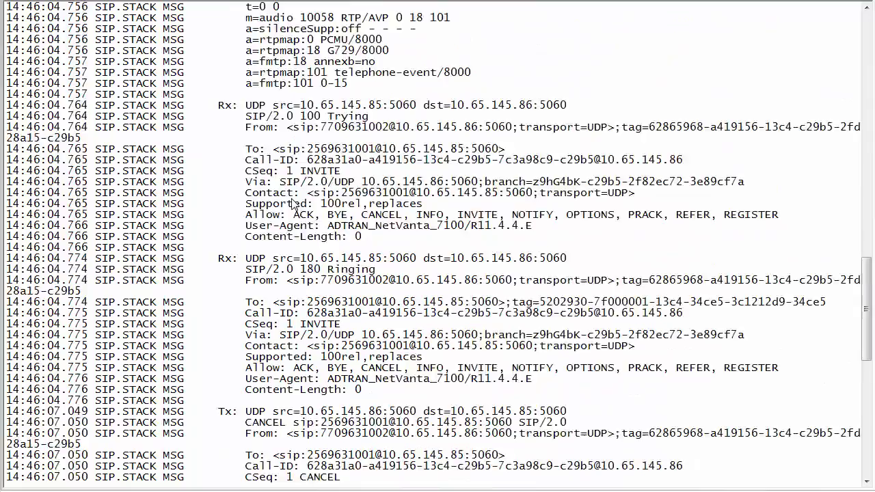
{"action": "scroll", "coordinate": [288, 201], "scroll_direction": "up", "scroll_amount": 5}
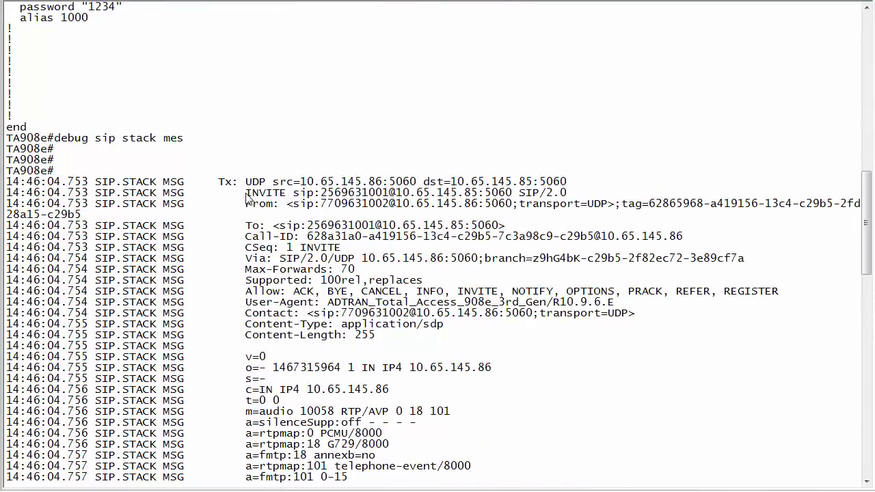
{"action": "left_click_drag", "start_coordinate": [322, 204], "coordinate": [389, 207]}
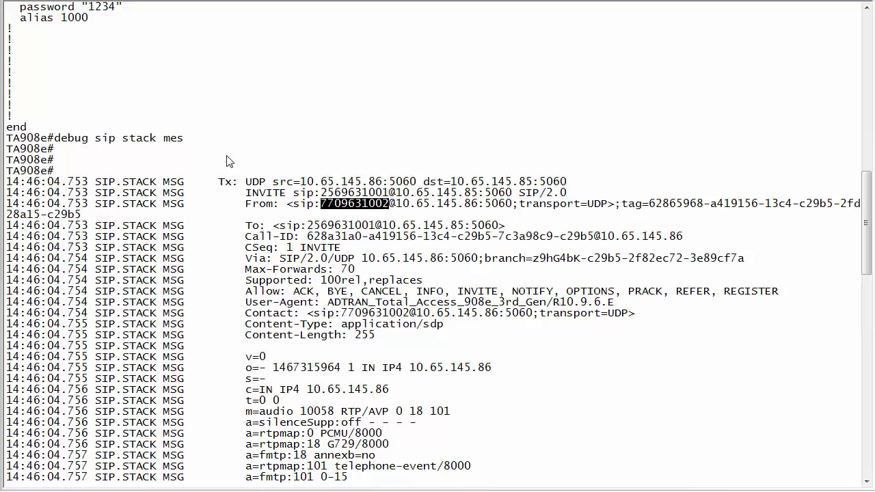
{"action": "scroll", "coordinate": [224, 157], "scroll_direction": "up", "scroll_amount": 6}
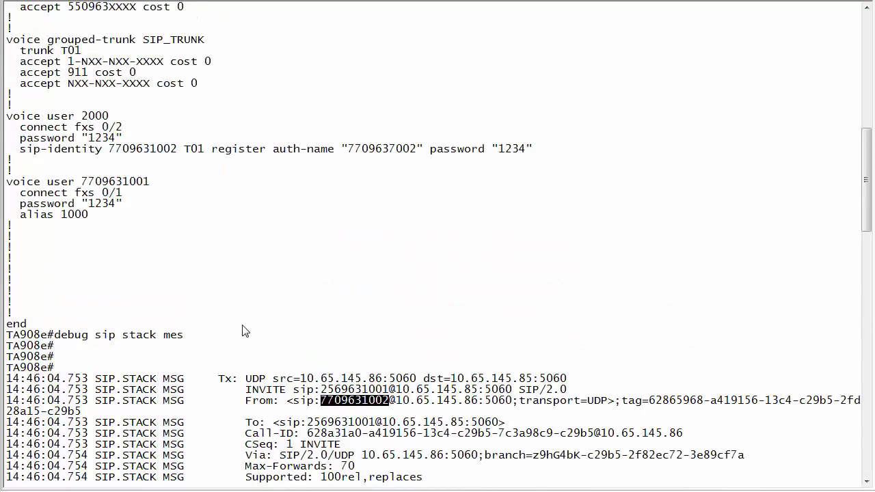
{"action": "scroll", "coordinate": [244, 330], "scroll_direction": "down", "scroll_amount": 15}
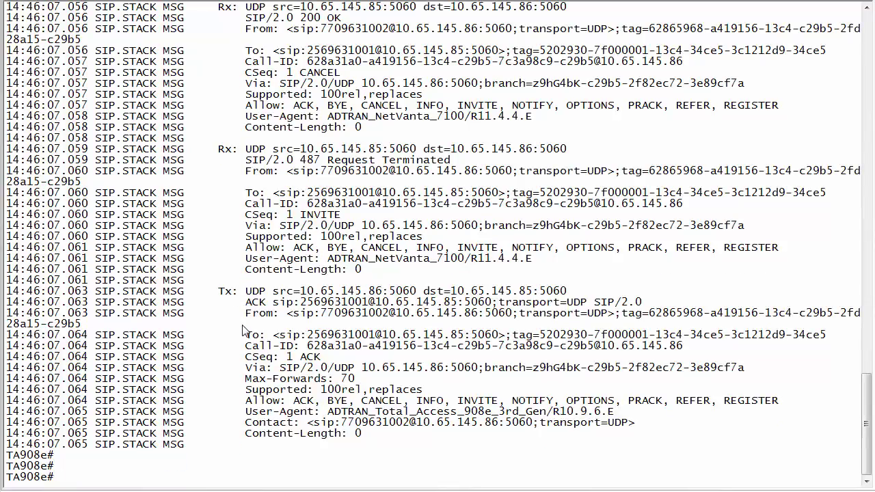
{"action": "scroll", "coordinate": [228, 224], "scroll_direction": "up", "scroll_amount": 14}
{"action": "scroll", "coordinate": [228, 225], "scroll_direction": "up", "scroll_amount": 20}
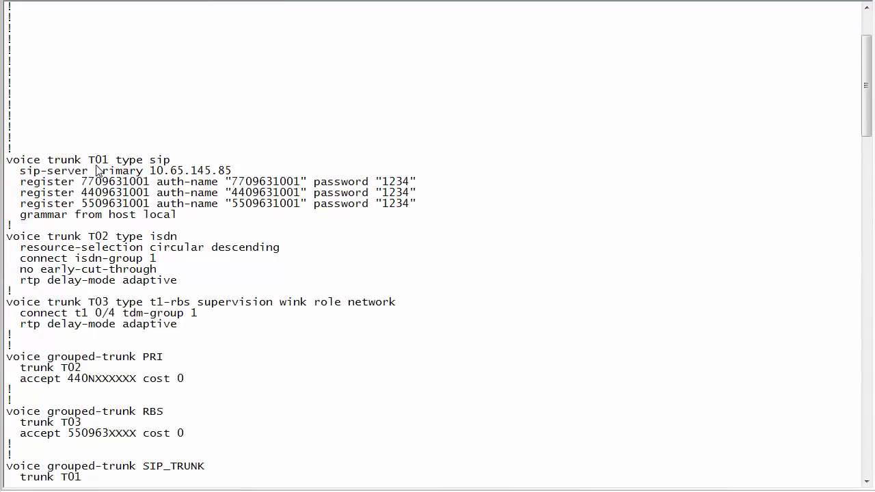
Step: Enter global configuration mode and the voice trunk T01 configuration
{"action": "type", "text": "cc"}
{"action": "key", "text": "BackSpace"}
{"action": "type", "text": "onf t"}
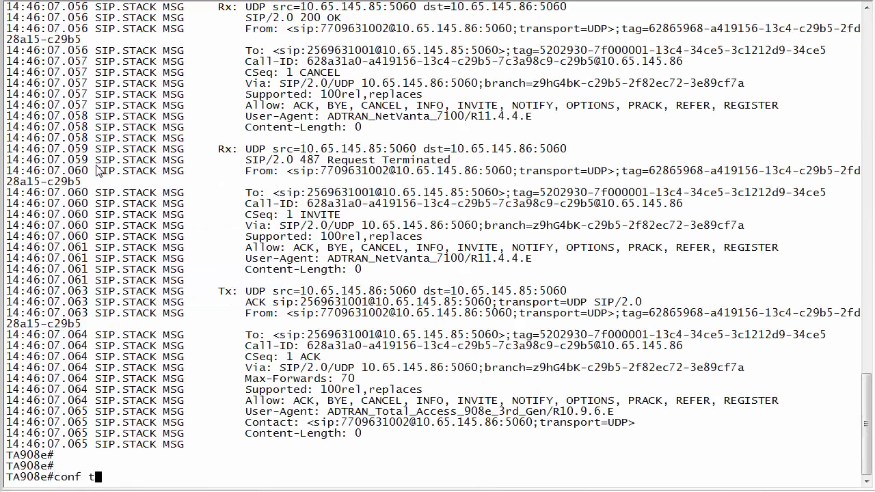
{"action": "key", "text": "Return"}
{"action": "type", "text": "voice trunk t01"}
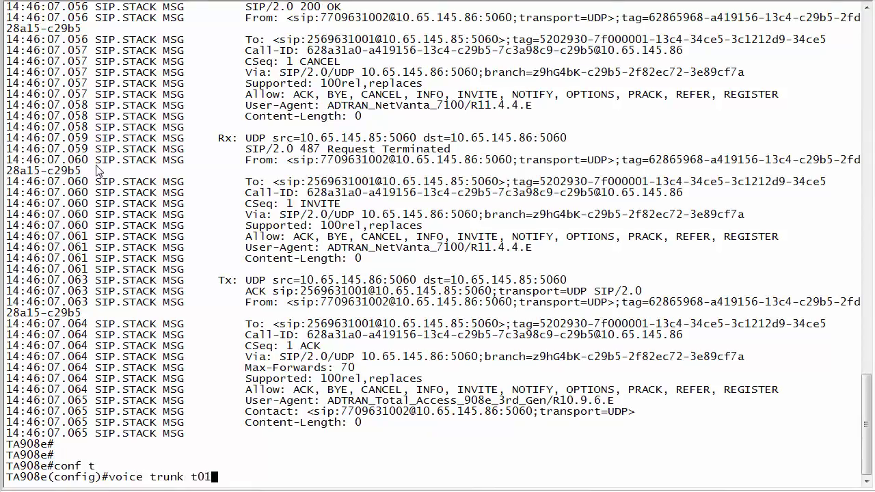
{"action": "key", "text": "Return"}
{"action": "type", "text": "match ?"}
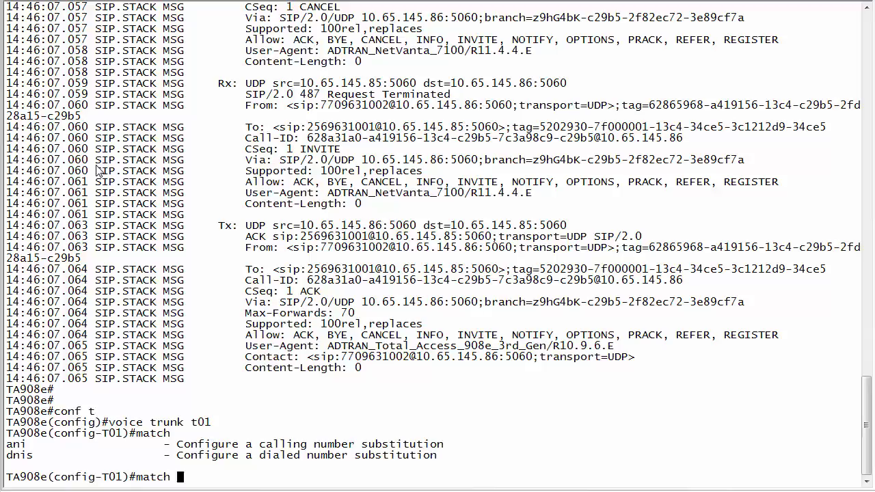
{"action": "type", "text": "ani ?"}
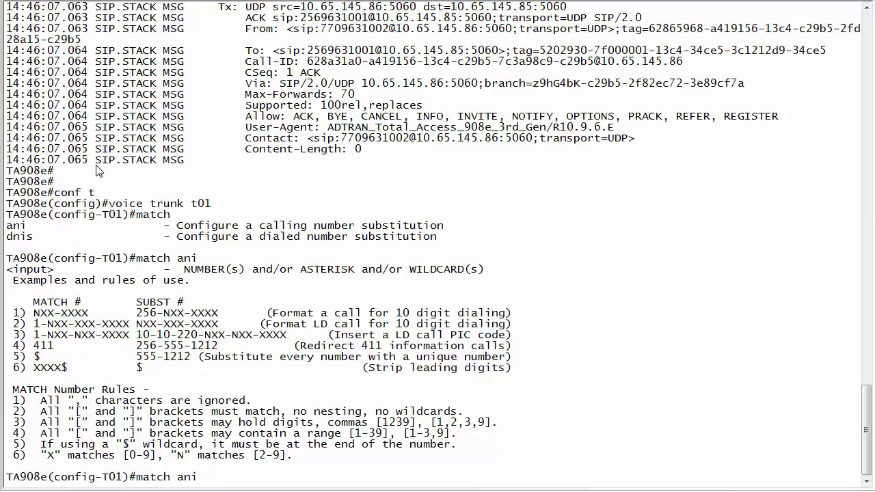
{"action": "type", "text": "$ "}
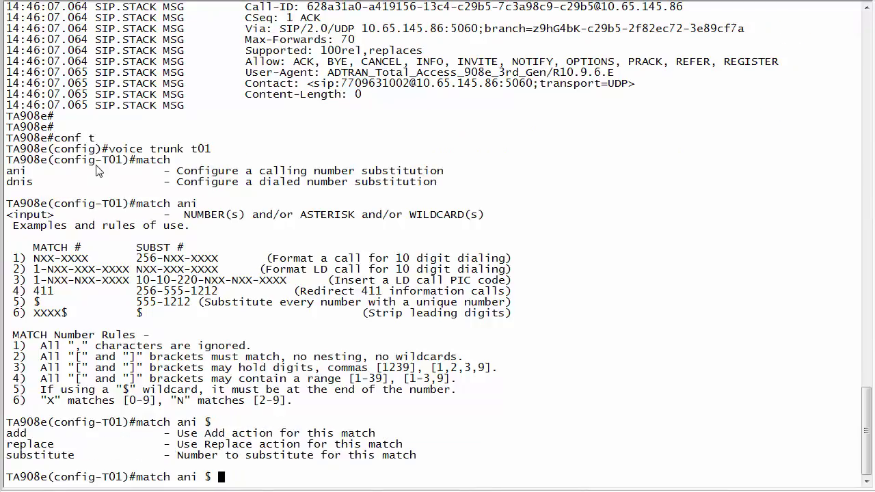
{"action": "type", "text": "?sub"}
{"action": "key", "text": "Tab"}
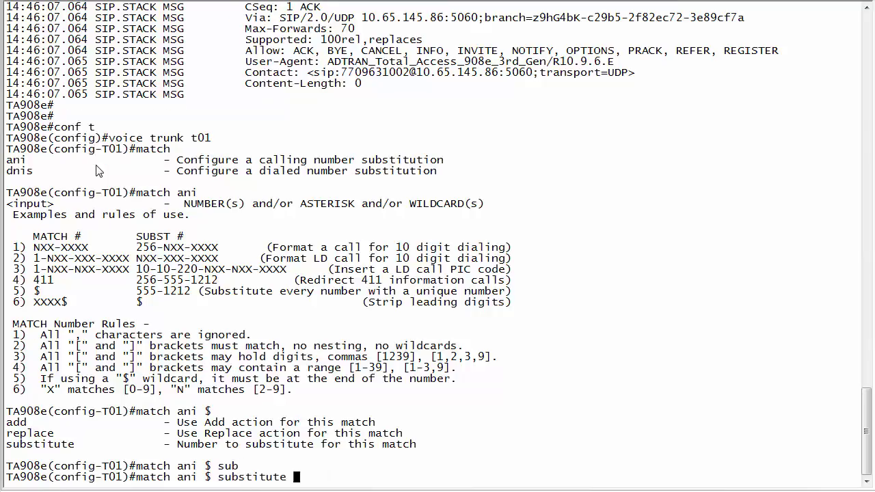
{"action": "type", "text": "?"}
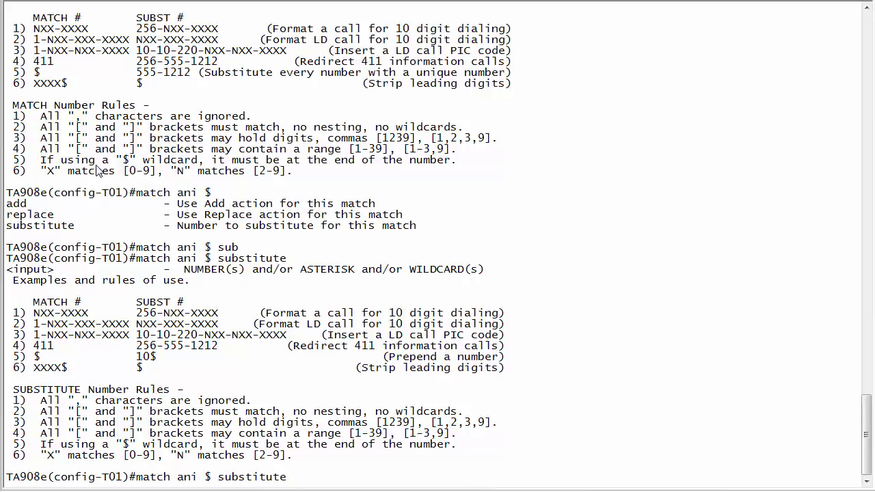
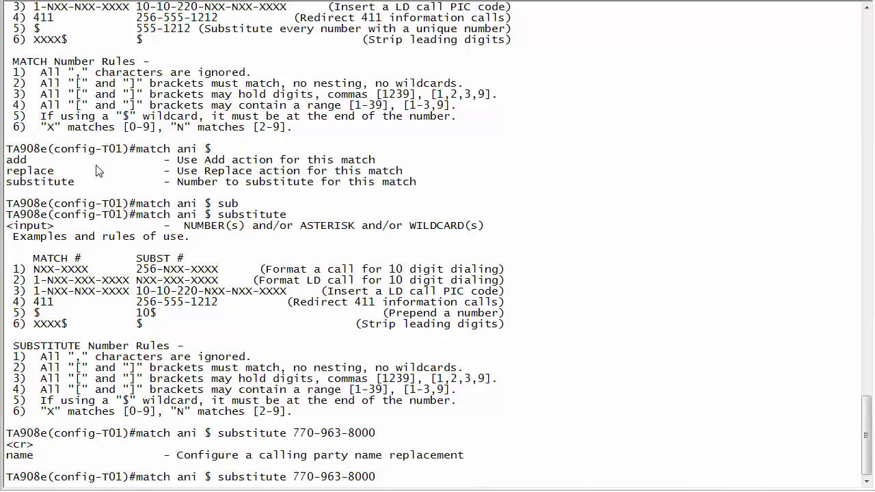
{"action": "key", "text": "Return"}
{"action": "key", "text": "Return"}
{"action": "key", "text": "Return"}
{"action": "key", "text": "Return"}
{"action": "key", "text": "Return"}
{"action": "key", "text": "Return"}
{"action": "key", "text": "Return"}
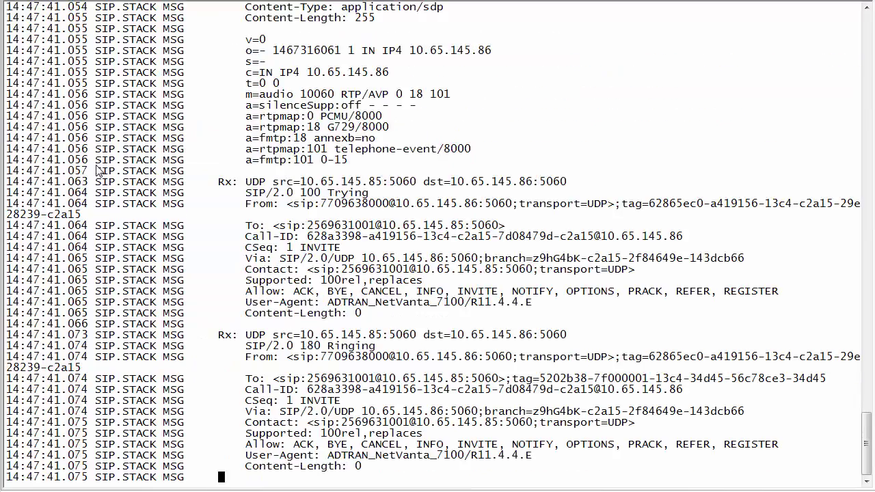
{"action": "scroll", "coordinate": [282, 352], "scroll_direction": "up", "scroll_amount": 15}
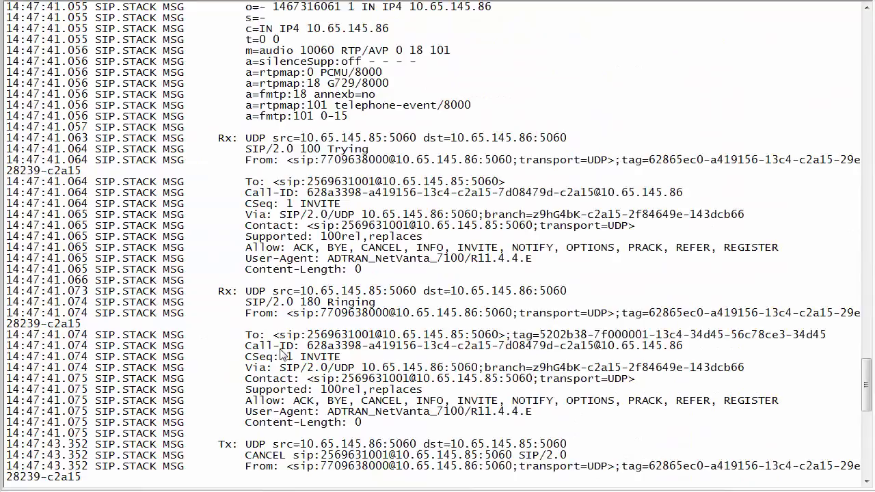
{"action": "scroll", "coordinate": [283, 352], "scroll_direction": "up", "scroll_amount": 9}
{"action": "scroll", "coordinate": [252, 182], "scroll_direction": "up", "scroll_amount": 2}
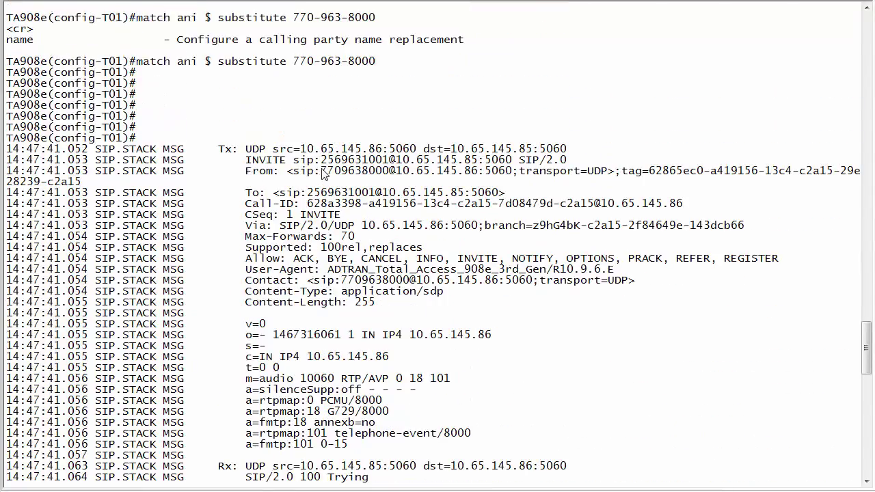
{"action": "left_click_drag", "start_coordinate": [322, 171], "coordinate": [391, 176]}
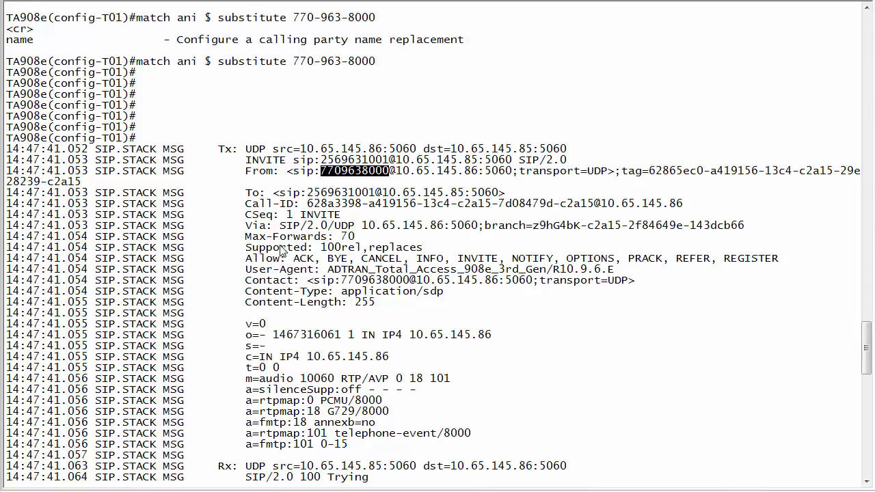
{"action": "scroll", "coordinate": [280, 250], "scroll_direction": "down", "scroll_amount": 5}
{"action": "scroll", "coordinate": [280, 250], "scroll_direction": "down", "scroll_amount": 15}
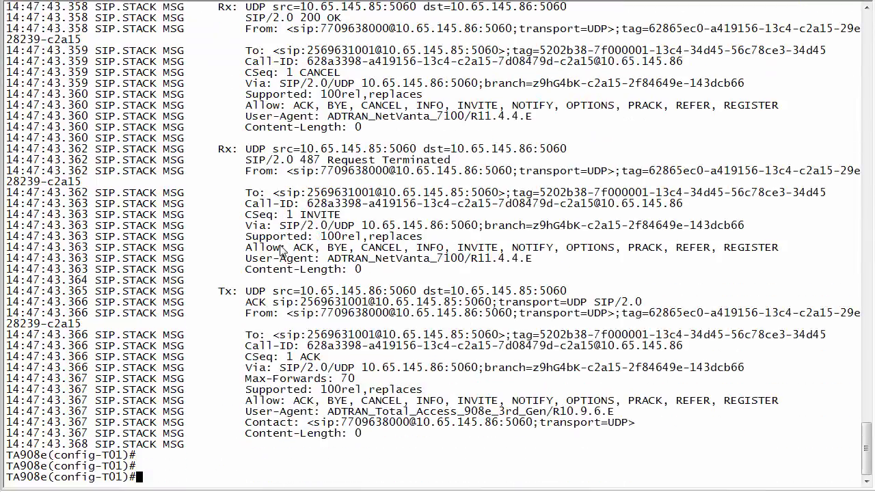
{"action": "type", "text": "match ami"}
{"action": "key", "text": "BackSpace"}
{"action": "key", "text": "BackSpace"}
{"action": "type", "text": "ni ?"}
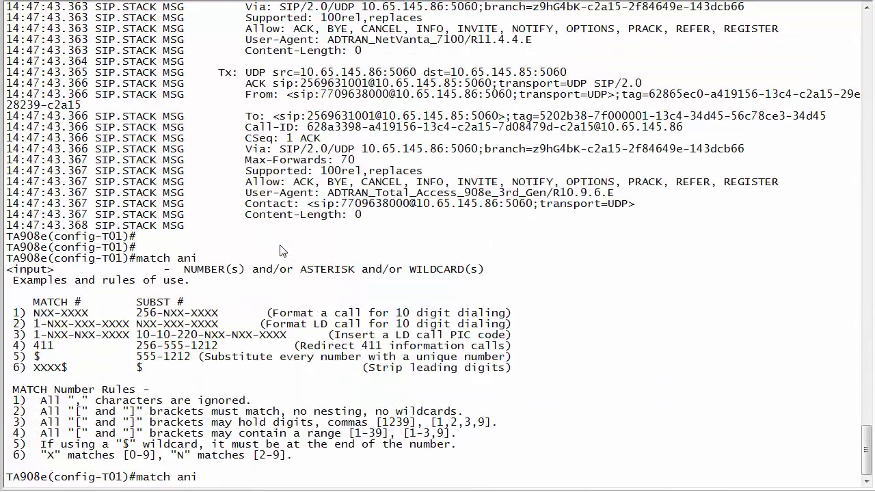
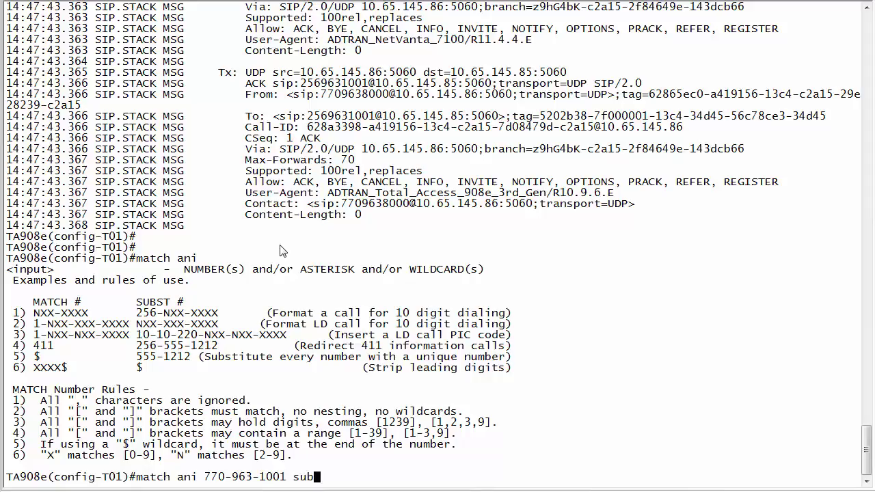
{"action": "key", "text": "Tab"}
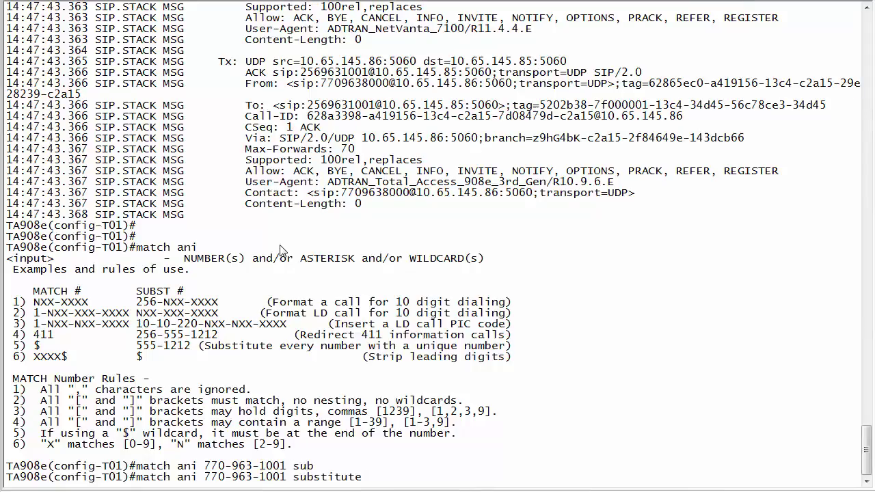
{"action": "type", "text": "8001"}
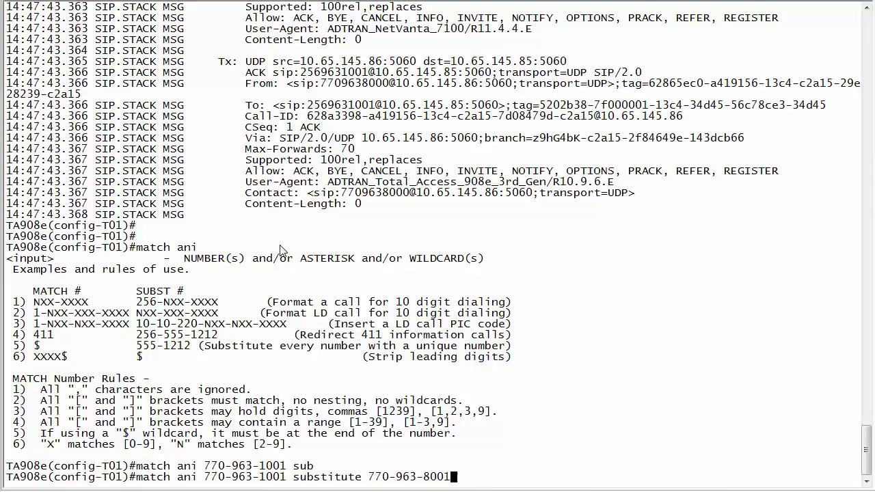
{"action": "key", "text": "BackSpace"}
{"action": "key", "text": "BackSpace"}
{"action": "key", "text": "BackSpace"}
{"action": "key", "text": "BackSpace"}
{"action": "key", "text": "BackSpace"}
{"action": "key", "text": "BackSpace"}
{"action": "key", "text": "BackSpace"}
{"action": "key", "text": "BackSpace"}
{"action": "key", "text": "BackSpace"}
{"action": "key", "text": "BackSpace"}
{"action": "key", "text": "BackSpace"}
{"action": "key", "text": "BackSpace"}
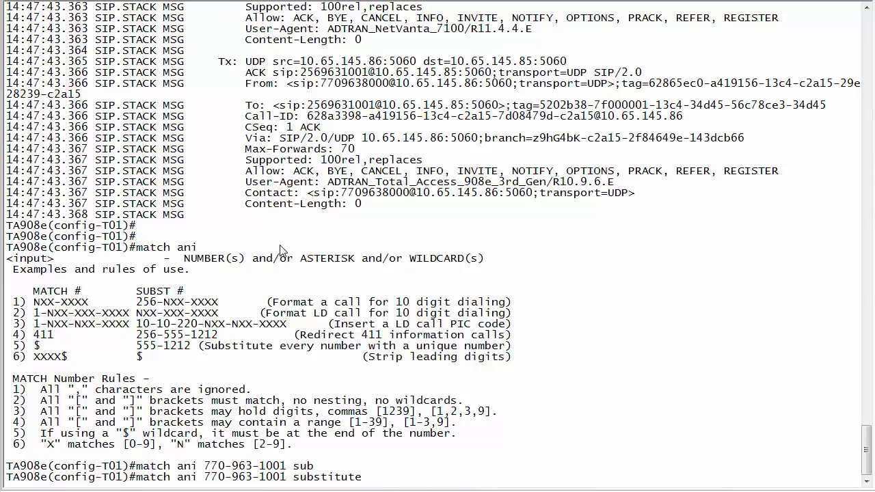
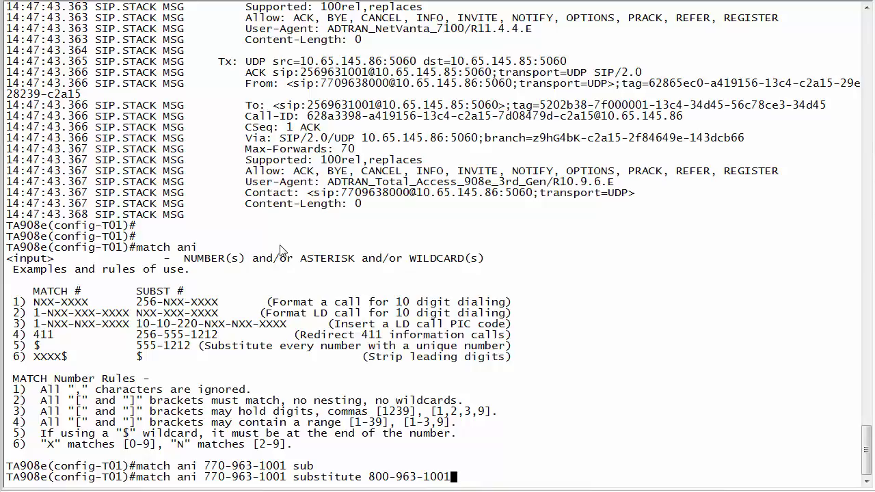
{"action": "key", "text": "Return"}
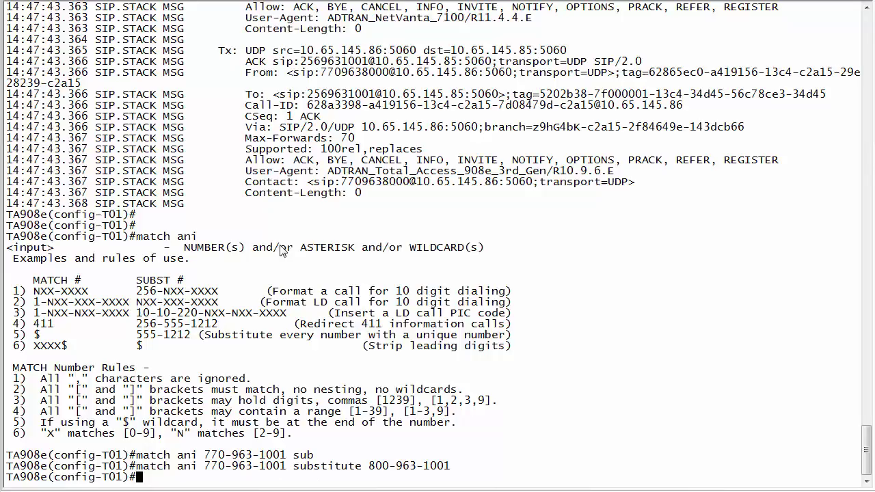
{"action": "type", "text": "do sh run voice trunk"}
{"action": "key", "text": "Return"}
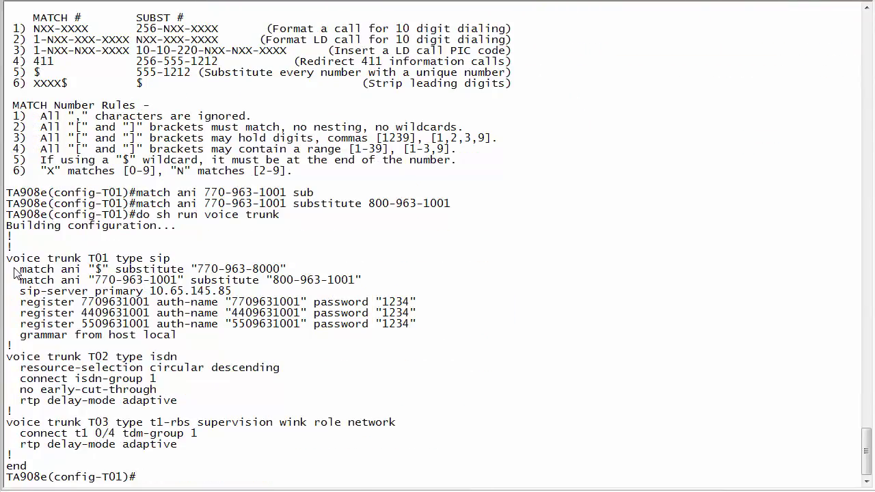
{"action": "left_click_drag", "start_coordinate": [15, 270], "coordinate": [362, 282]}
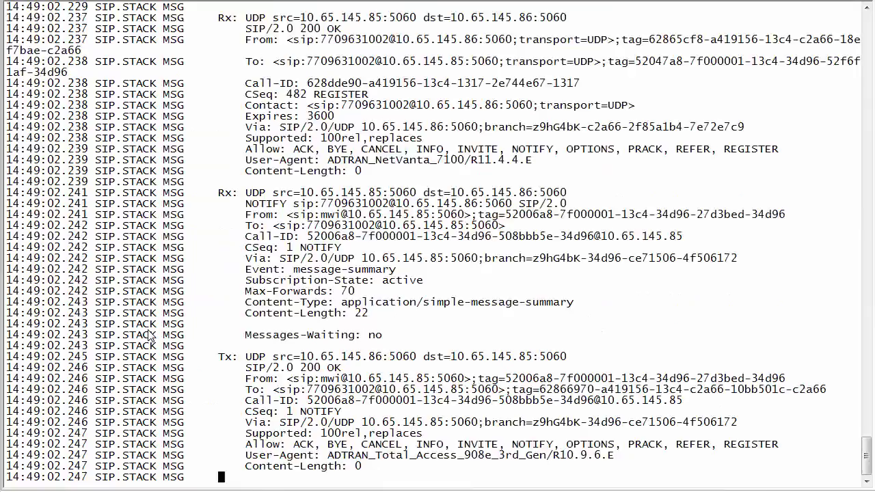
{"action": "scroll", "coordinate": [150, 334], "scroll_direction": "up", "scroll_amount": 15}
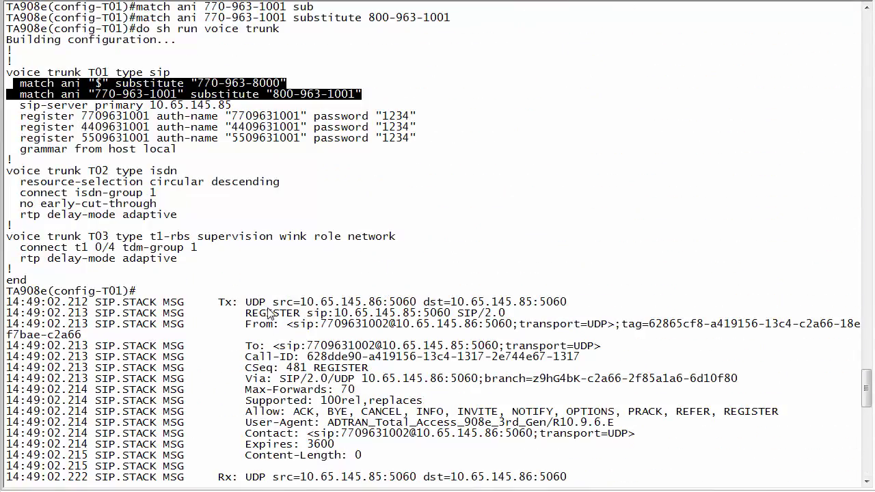
{"action": "scroll", "coordinate": [235, 313], "scroll_direction": "up", "scroll_amount": 5}
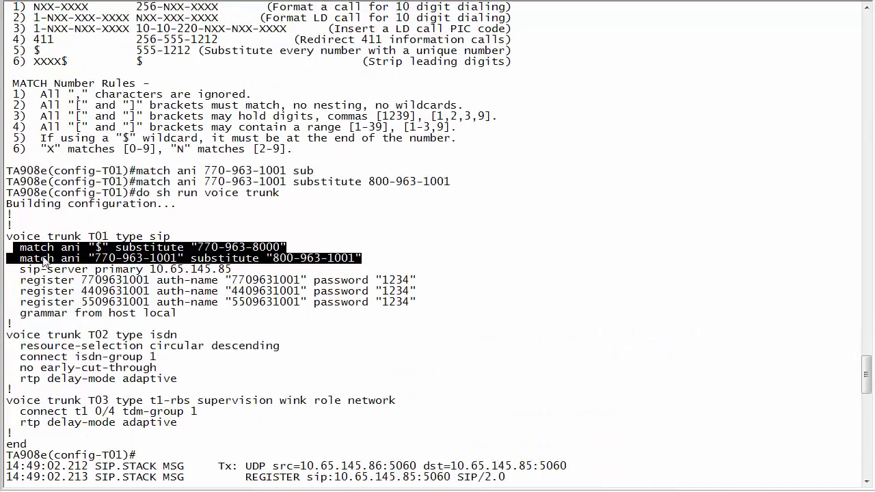
{"action": "left_click", "coordinate": [97, 249]}
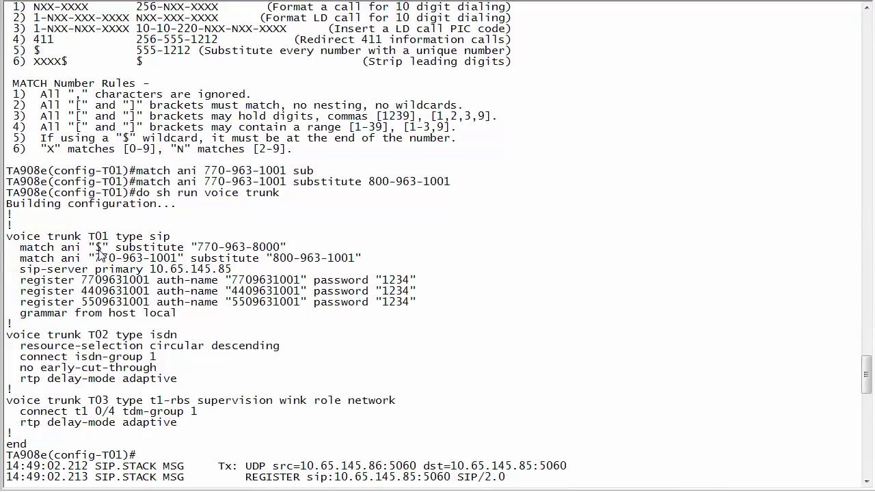
{"action": "type", "text": "c"}
{"action": "key", "text": "Return"}
{"action": "key", "text": "Return"}
{"action": "key", "text": "Return"}
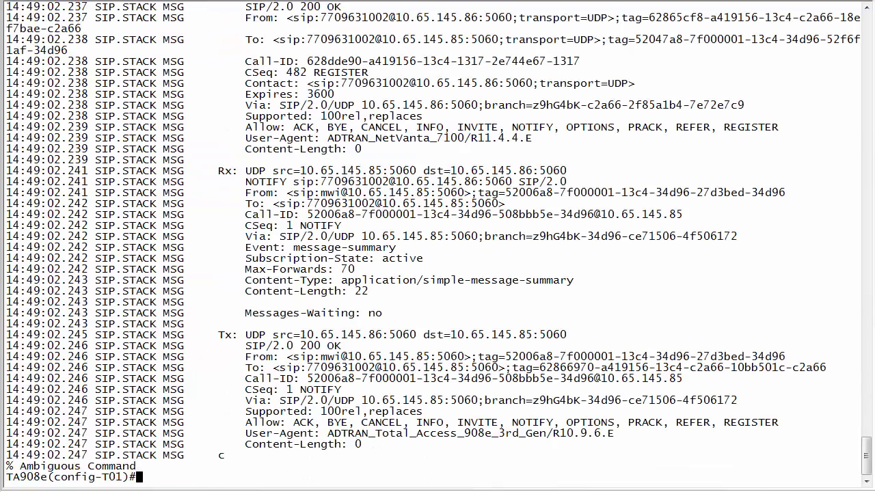
{"action": "key", "text": "Return"}
{"action": "key", "text": "Return"}
{"action": "key", "text": "Return"}
{"action": "key", "text": "Return"}
{"action": "key", "text": "Return"}
{"action": "key", "text": "Return"}
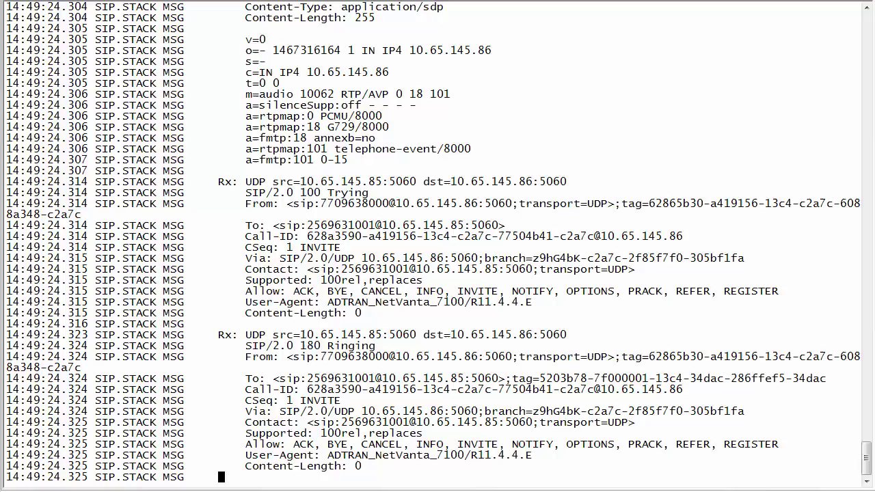
{"action": "scroll", "coordinate": [270, 316], "scroll_direction": "up", "scroll_amount": 10}
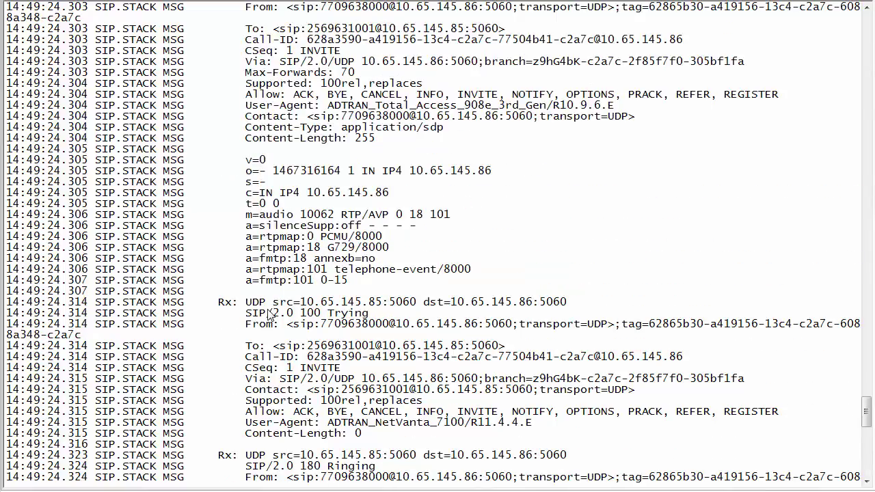
{"action": "scroll", "coordinate": [270, 314], "scroll_direction": "up", "scroll_amount": 6}
{"action": "scroll", "coordinate": [270, 312], "scroll_direction": "down", "scroll_amount": 3}
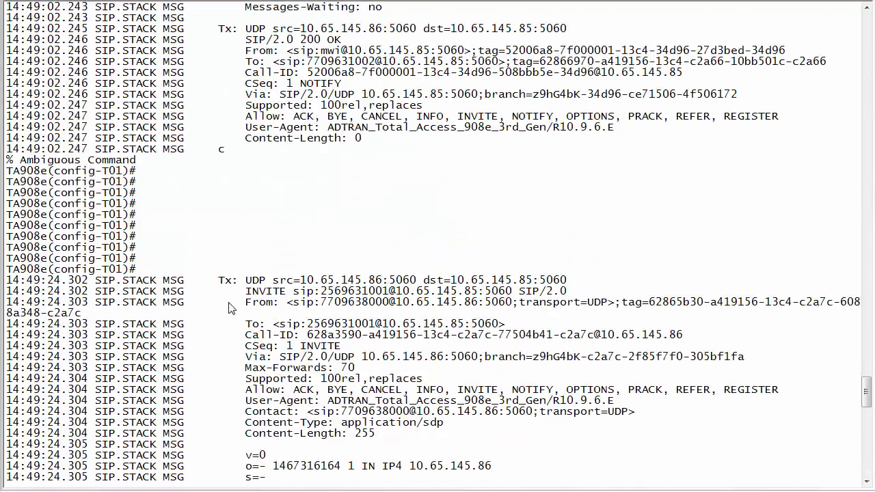
{"action": "left_click_drag", "start_coordinate": [241, 307], "coordinate": [393, 308]}
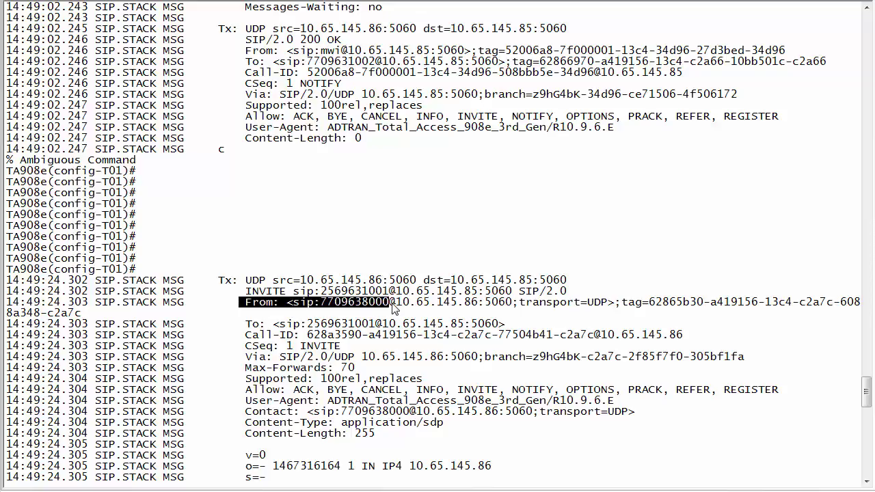
Step: Redisplay T01's configuration with 'do sh run voice trunk'
{"action": "key", "text": "Return"}
{"action": "key", "text": "Return"}
{"action": "key", "text": "Return"}
{"action": "key", "text": "Return"}
{"action": "key", "text": "Return"}
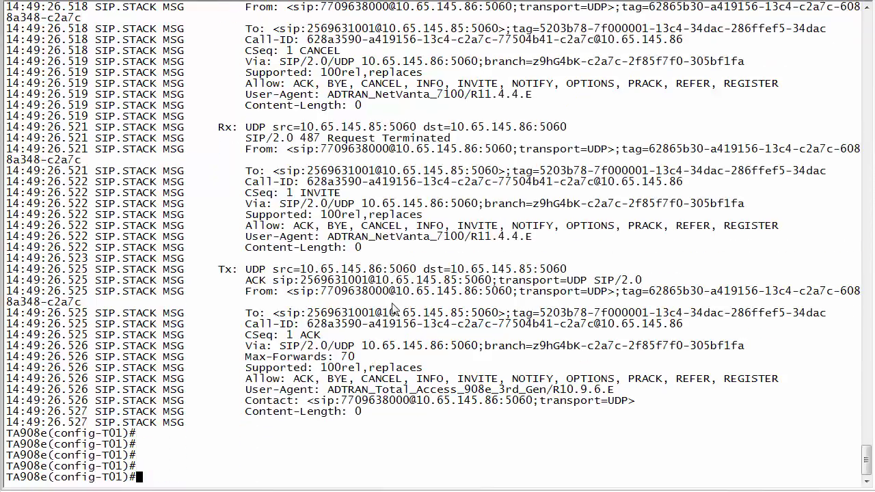
{"action": "type", "text": "d"}
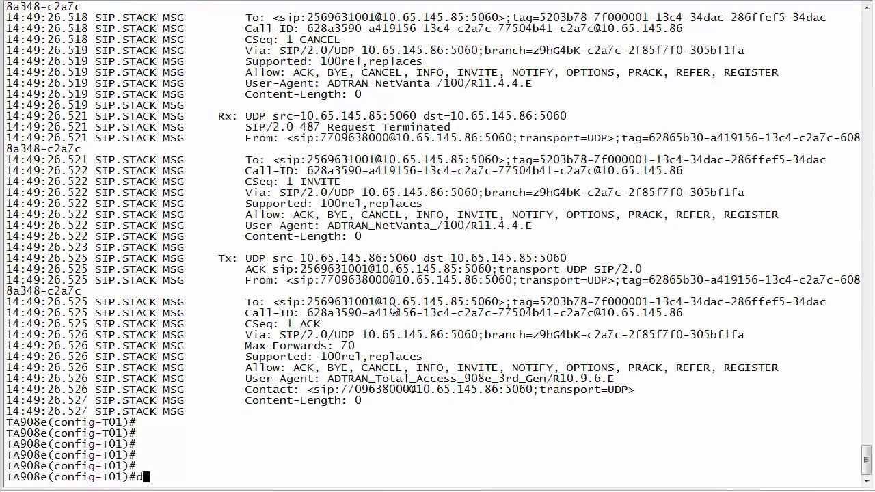
{"action": "type", "text": "o sh run voice trunk"}
{"action": "key", "text": "Return"}
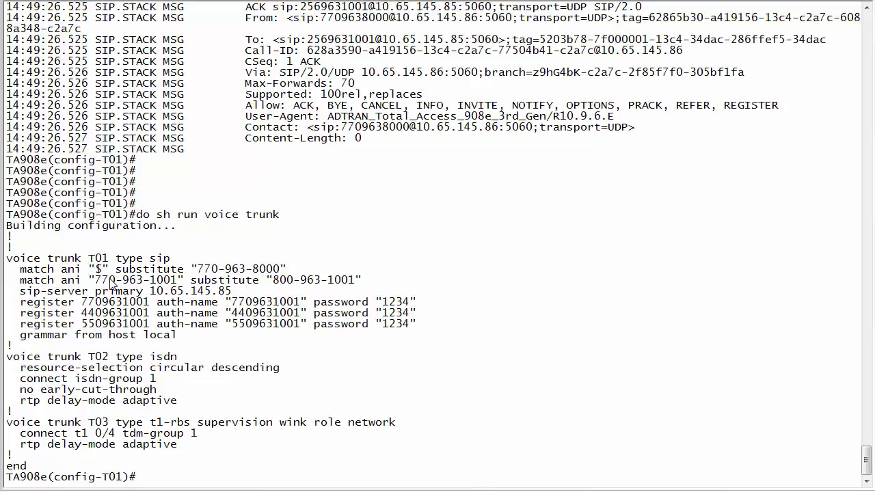
{"action": "left_click_drag", "start_coordinate": [274, 286], "coordinate": [361, 286]}
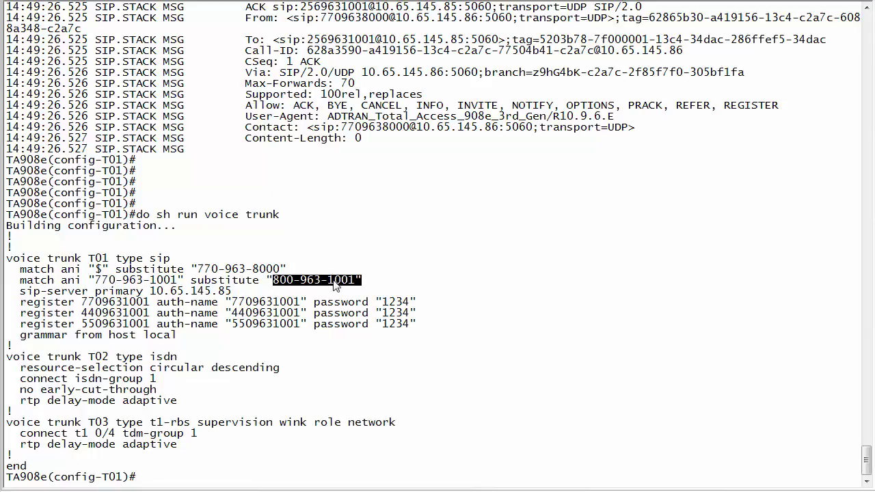
{"action": "left_click_drag", "start_coordinate": [21, 269], "coordinate": [288, 271]}
{"action": "key", "text": "ctrl+c"}
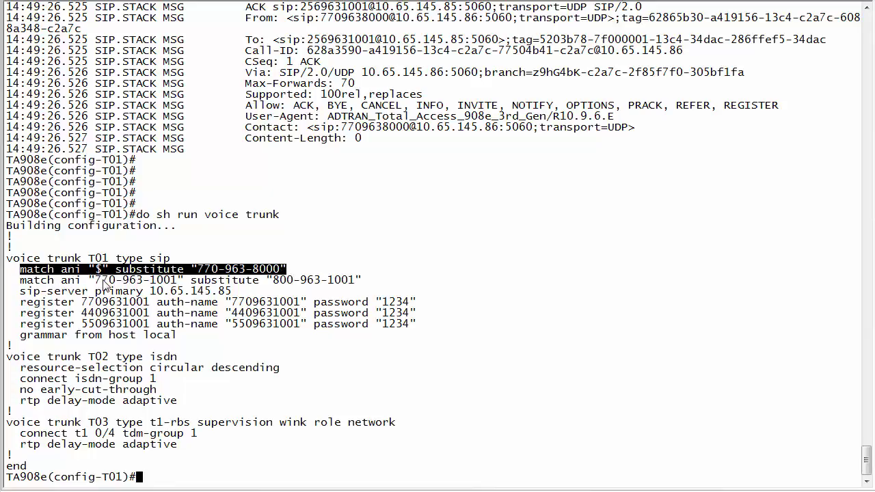
{"action": "left_click", "coordinate": [55, 281]}
{"action": "left_click_drag", "start_coordinate": [14, 269], "coordinate": [116, 274]}
{"action": "left_click_drag", "start_coordinate": [21, 280], "coordinate": [178, 281]}
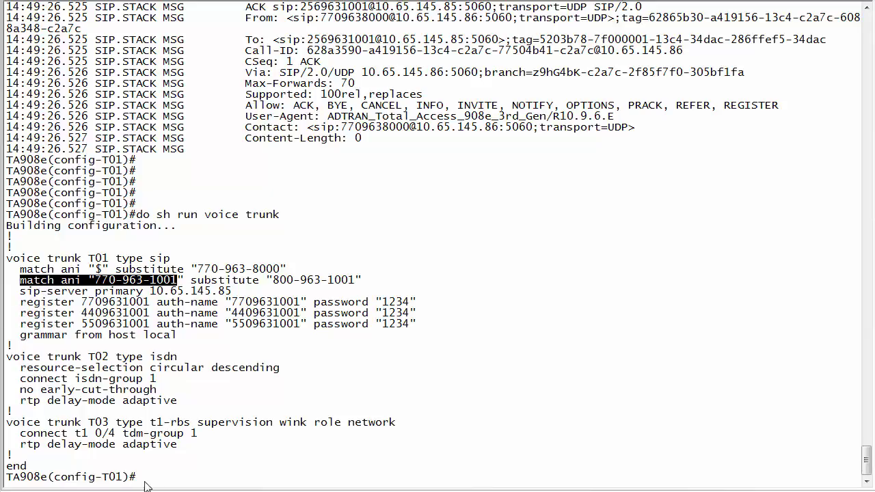
{"action": "type", "text": "no"}
{"action": "left_click", "coordinate": [293, 283]}
{"action": "left_click_drag", "start_coordinate": [286, 269], "coordinate": [13, 271]}
{"action": "right_click", "coordinate": [33, 273]}
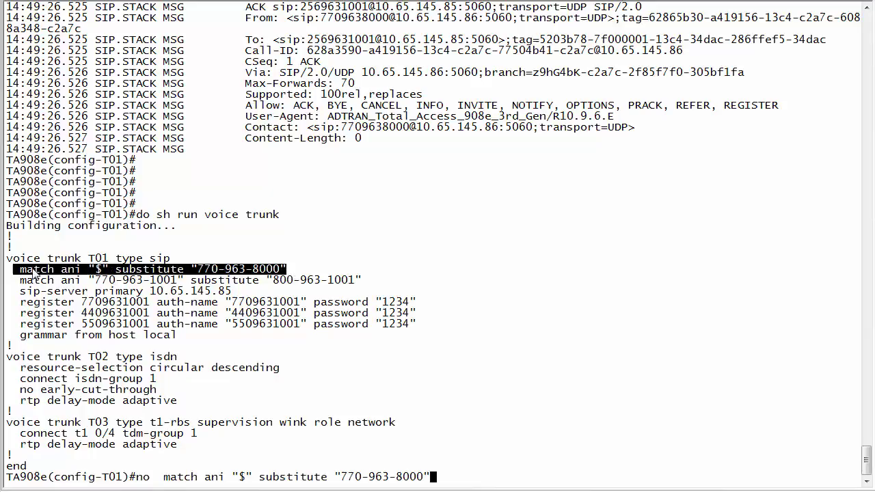
{"action": "key", "text": "Return"}
{"action": "right_click", "coordinate": [33, 272]}
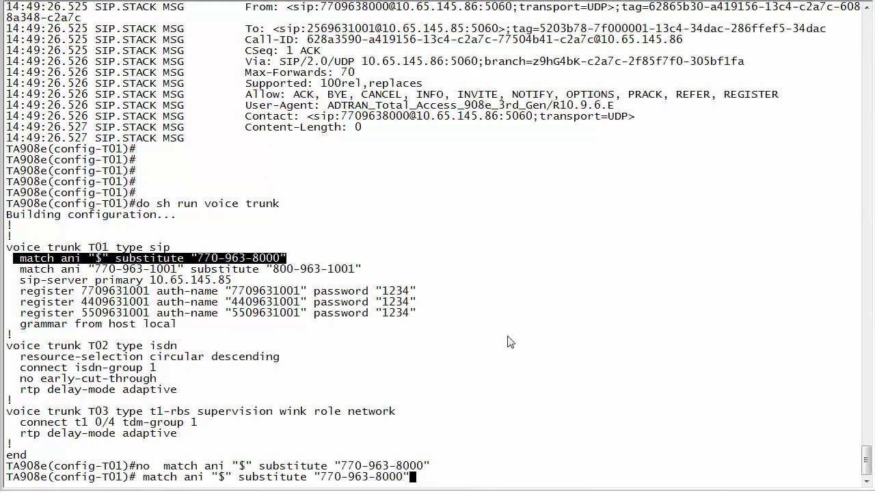
{"action": "key", "text": "Return"}
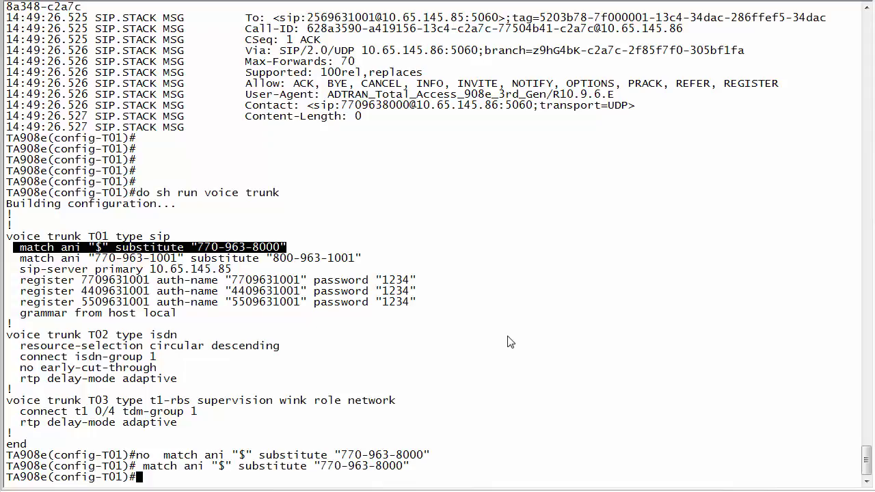
{"action": "key", "text": "Up"}
{"action": "key", "text": "Up"}
{"action": "key", "text": "Up"}
{"action": "key", "text": "Return"}
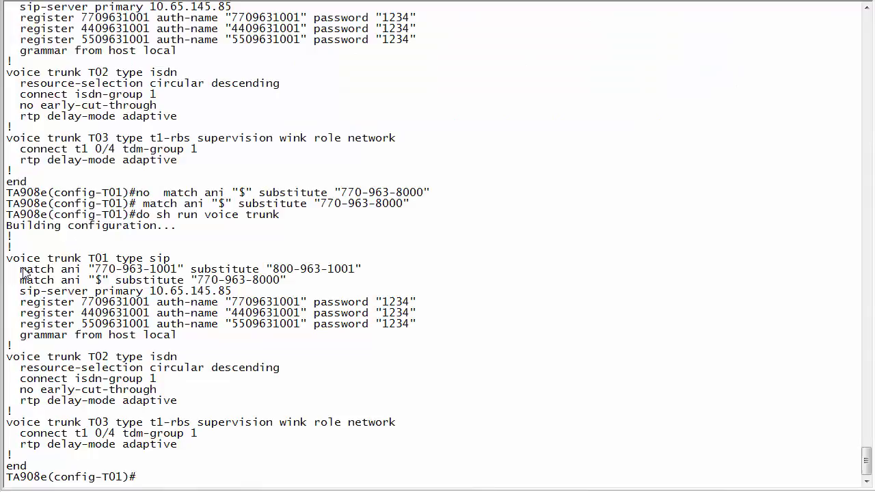
{"action": "left_click_drag", "start_coordinate": [23, 272], "coordinate": [288, 285]}
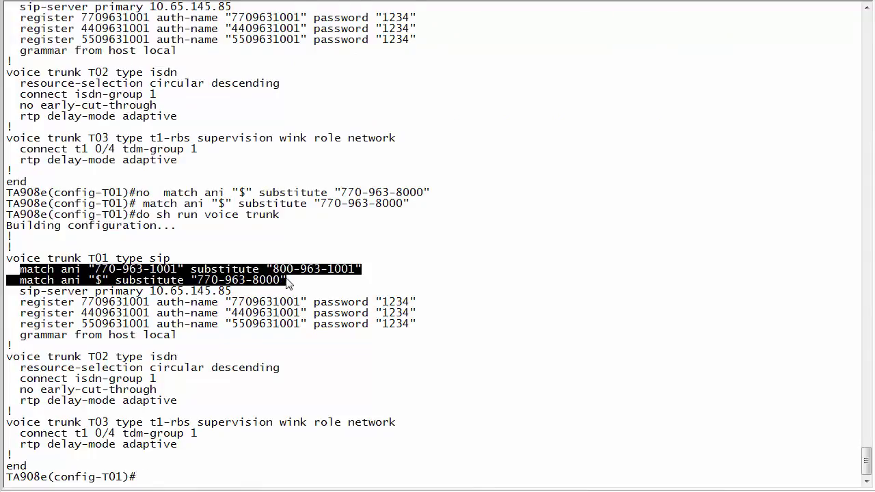
{"action": "key", "text": "Return"}
{"action": "key", "text": "Return"}
{"action": "key", "text": "Return"}
{"action": "key", "text": "Return"}
{"action": "key", "text": "Return"}
{"action": "key", "text": "Return"}
{"action": "key", "text": "Return"}
{"action": "key", "text": "Return"}
{"action": "key", "text": "Return"}
{"action": "key", "text": "Return"}
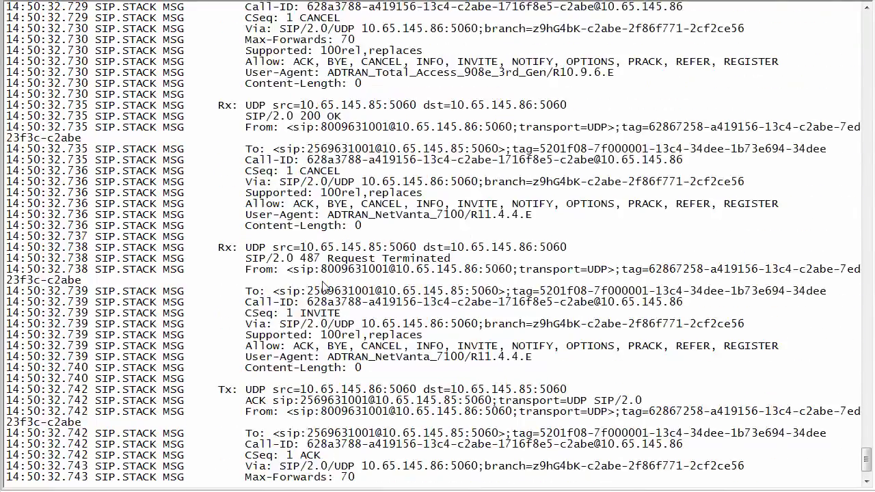
{"action": "scroll", "coordinate": [259, 321], "scroll_direction": "up", "scroll_amount": 5}
{"action": "scroll", "coordinate": [251, 338], "scroll_direction": "up", "scroll_amount": 9}
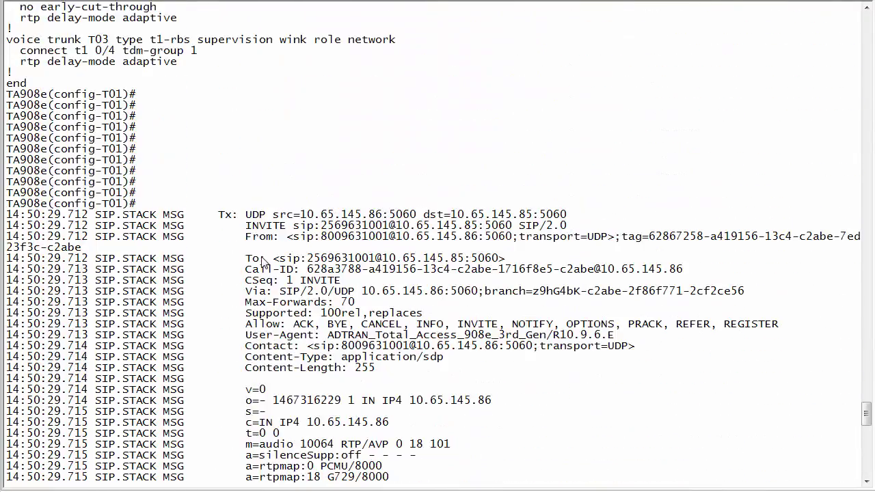
{"action": "left_click_drag", "start_coordinate": [313, 237], "coordinate": [392, 240]}
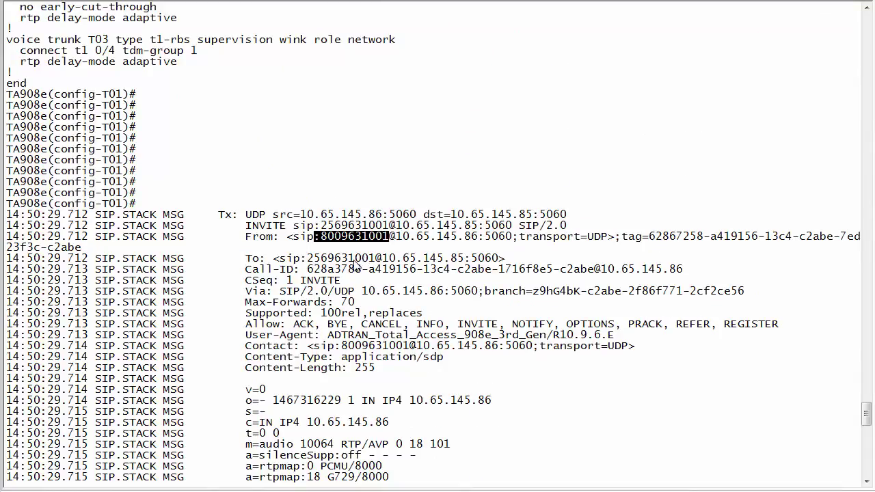
{"action": "scroll", "coordinate": [251, 203], "scroll_direction": "up", "scroll_amount": 8}
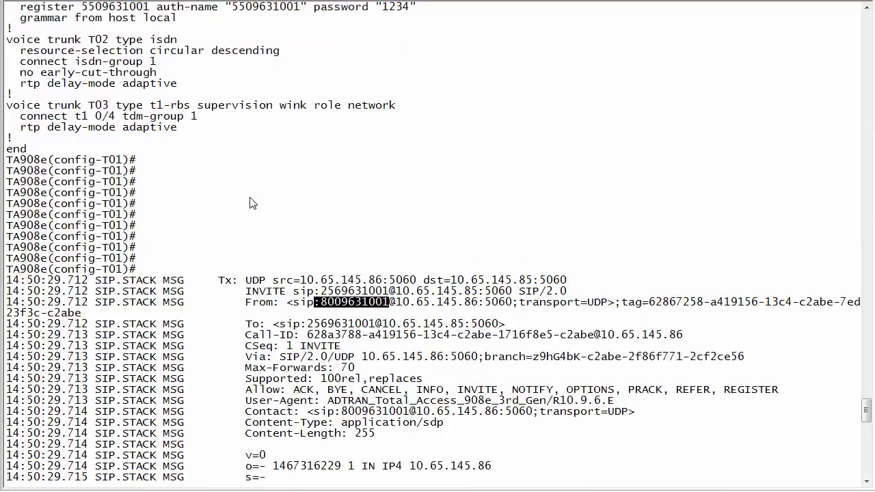
{"action": "left_click_drag", "start_coordinate": [20, 149], "coordinate": [296, 163]}
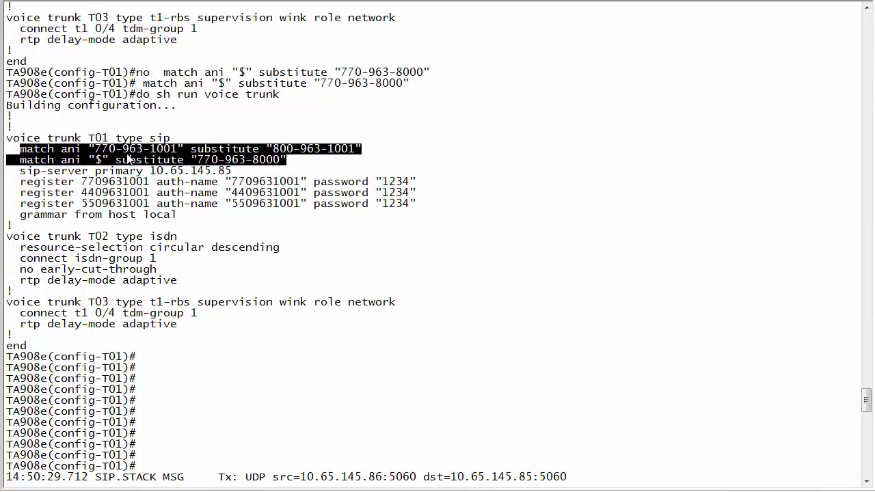
{"action": "left_click_drag", "start_coordinate": [84, 149], "coordinate": [192, 152]}
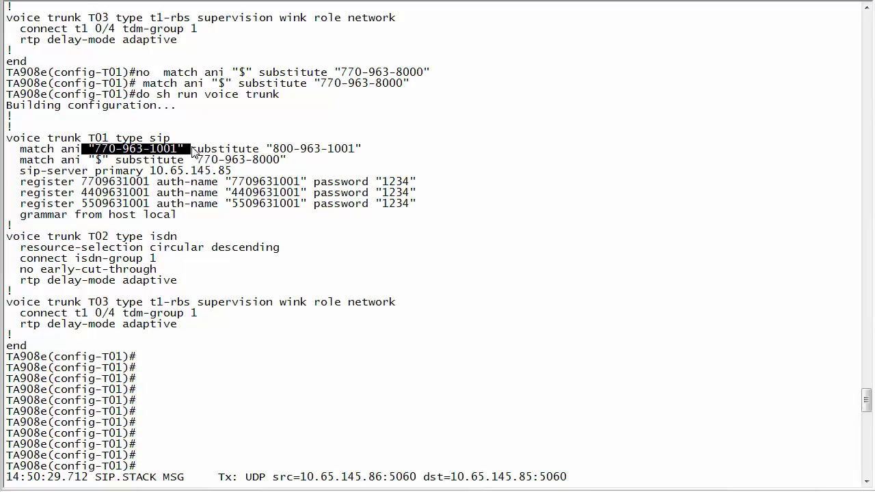
{"action": "left_click", "coordinate": [96, 161]}
{"action": "left_click_drag", "start_coordinate": [96, 162], "coordinate": [287, 162]}
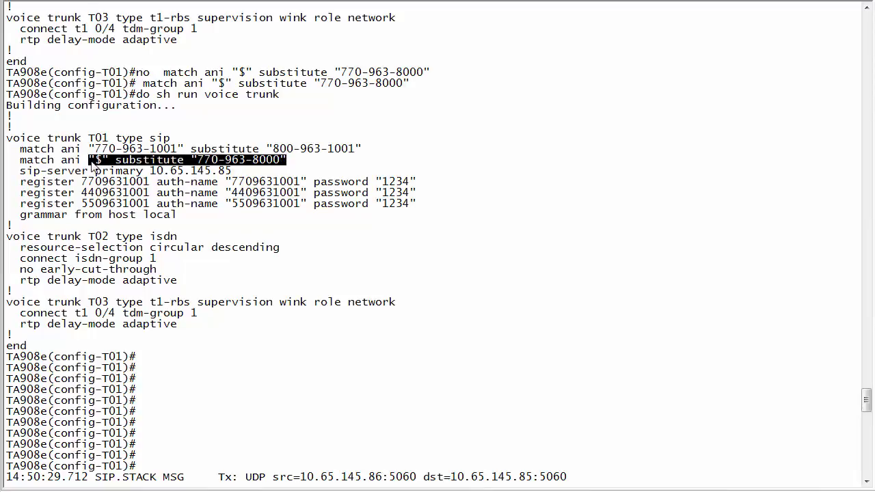